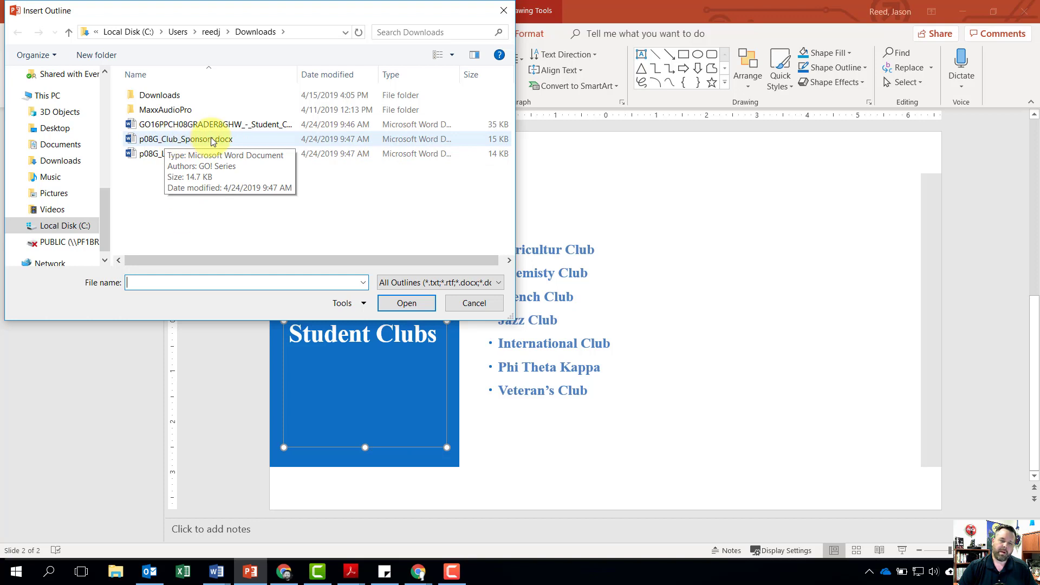
# - Insert the outline file p08G_Club_Sponsors.docx as a new slide after slide 2 and display that slide
pyautogui.click(212, 141)
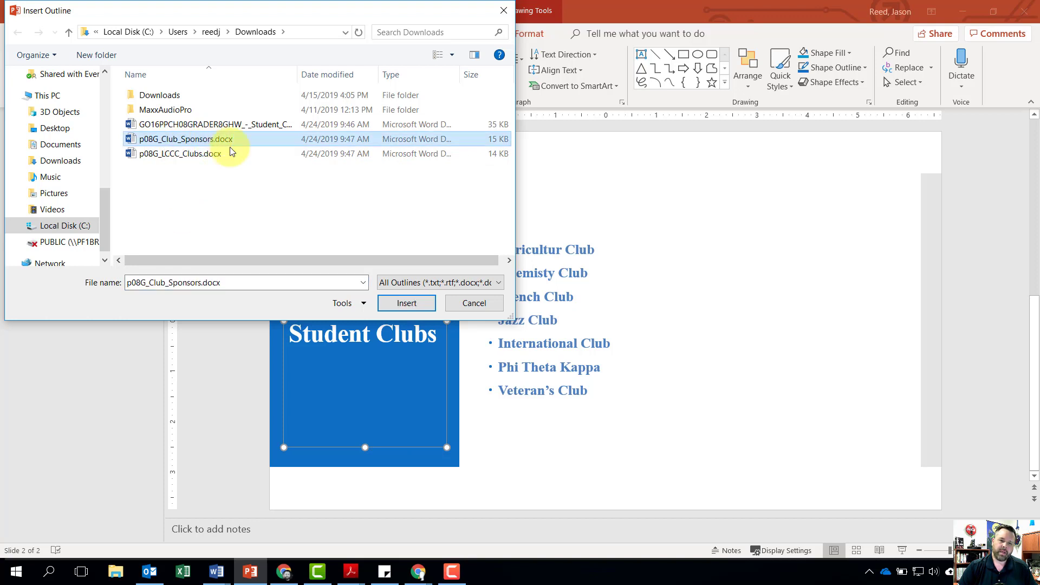
pyautogui.click(410, 305)
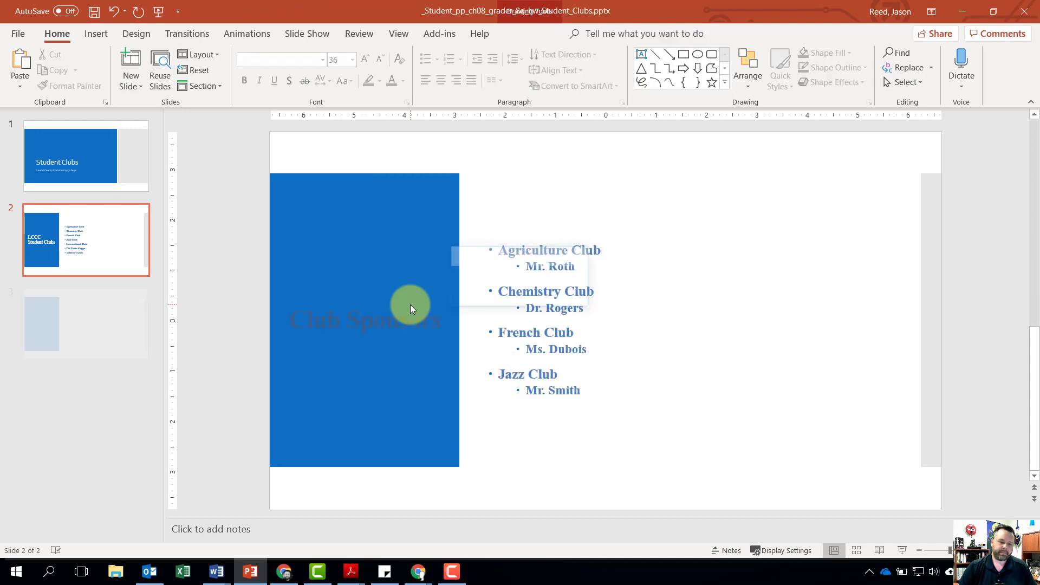
pyautogui.click(69, 320)
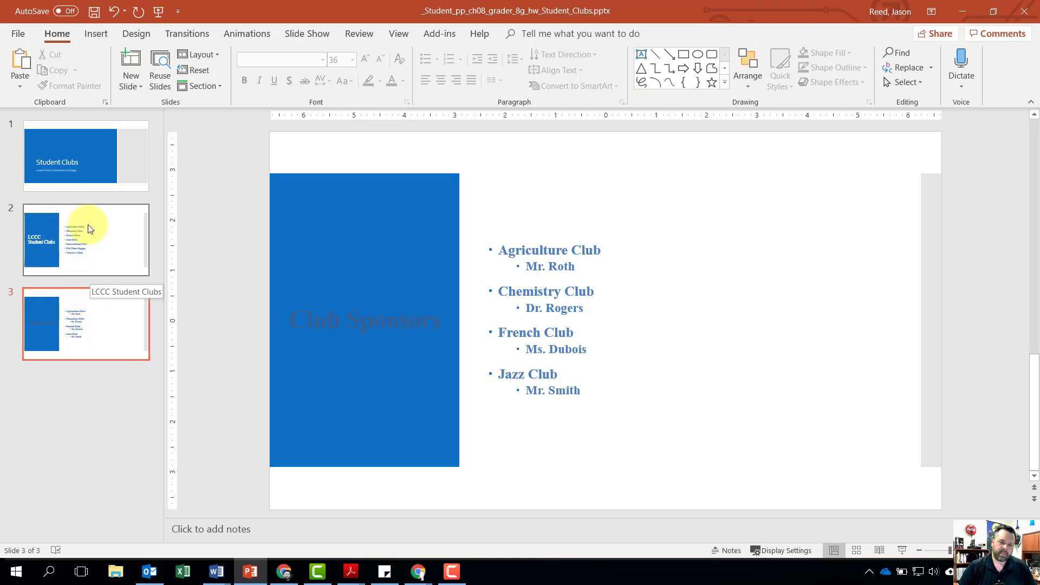
# - Copy the title formatting from the LCCC Student Clubs slide to the Club Sponsors title on slide 3 with Format Painter
pyautogui.click(57, 238)
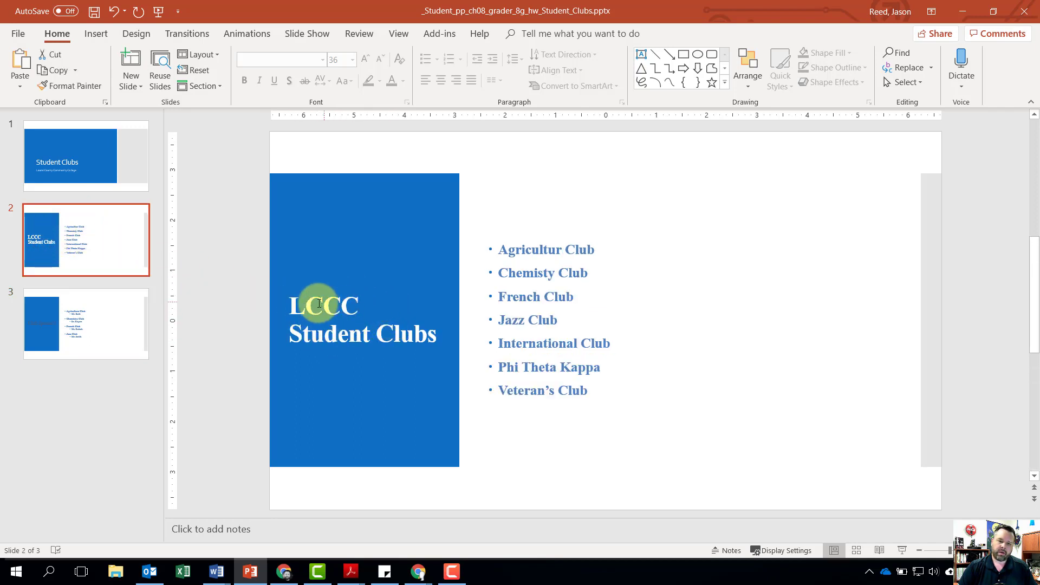
pyautogui.click(345, 309)
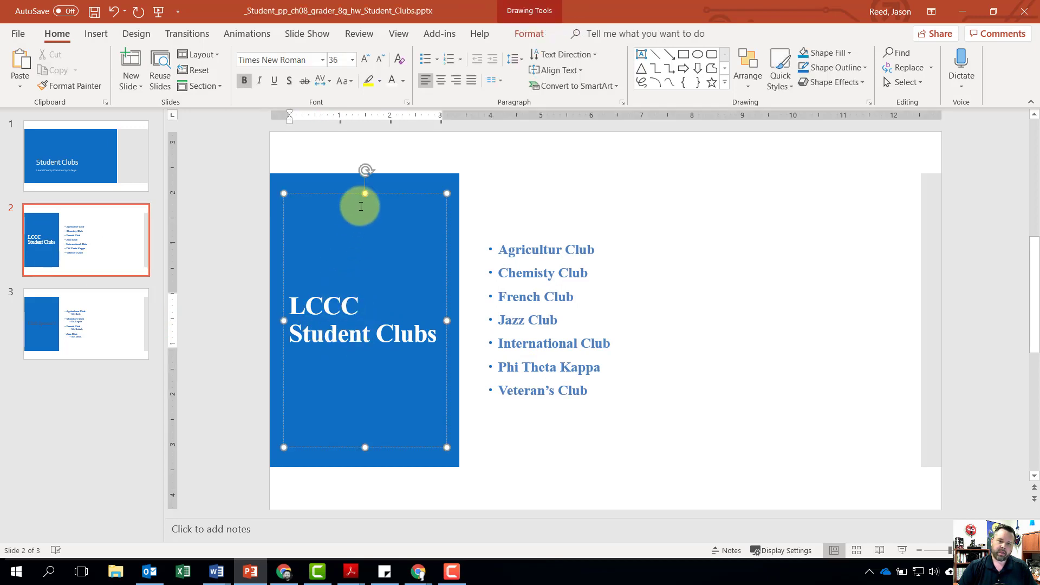
pyautogui.click(365, 191)
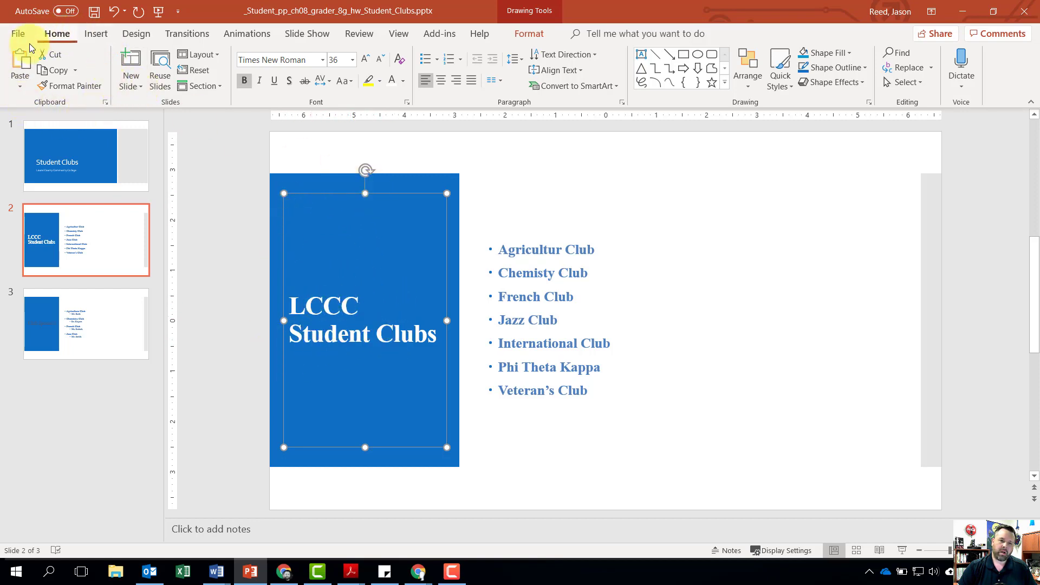
pyautogui.click(68, 86)
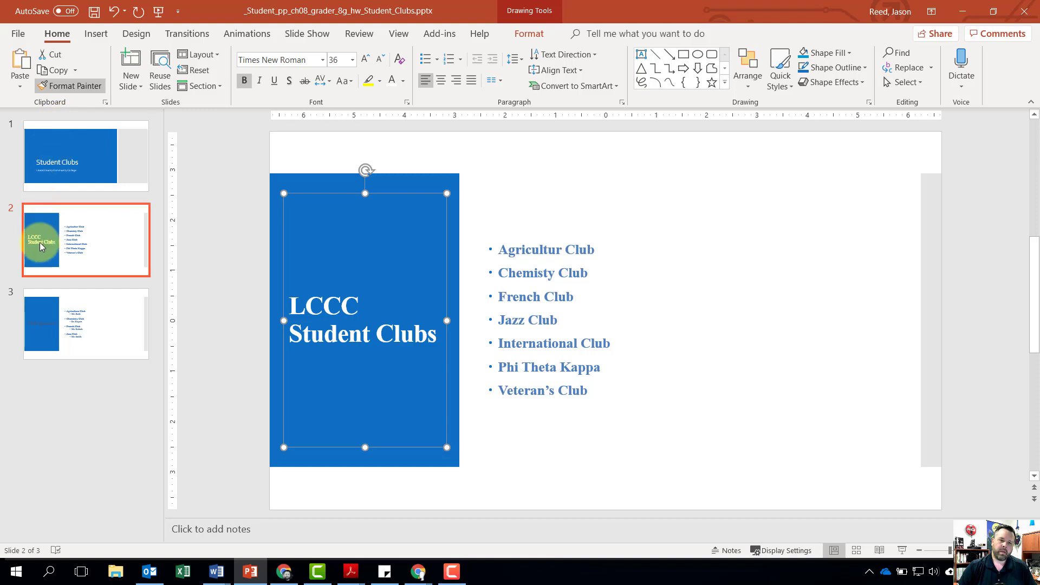
pyautogui.click(41, 321)
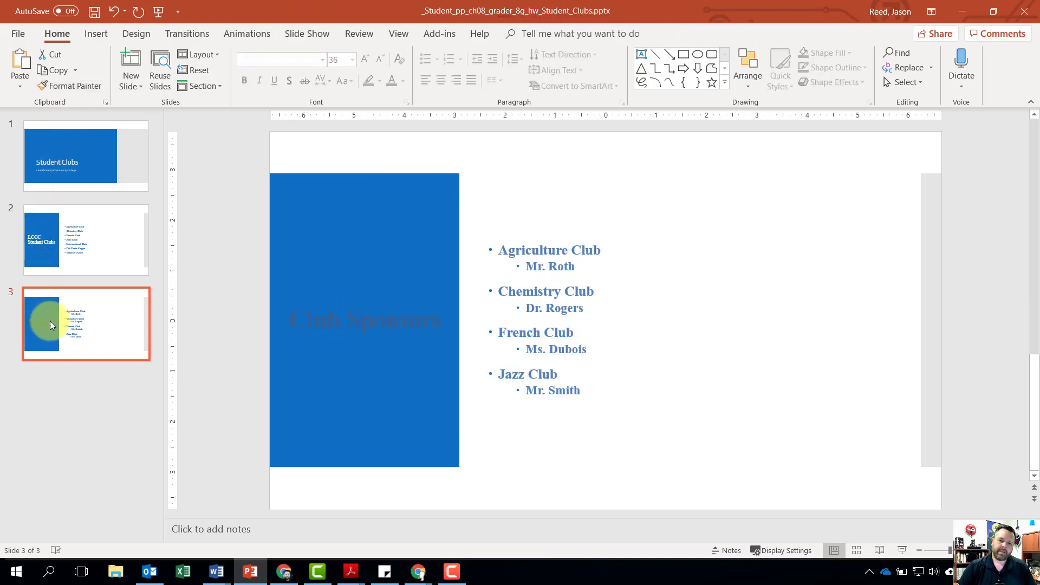
pyautogui.click(369, 320)
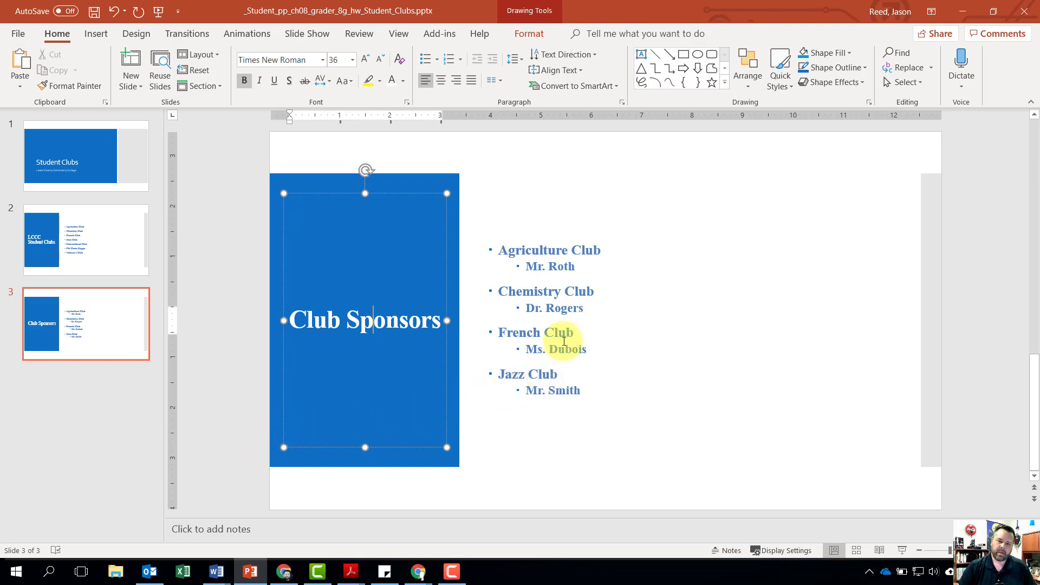
# - Remove the bullets from all lines of the club and sponsor list on slide 3
pyautogui.click(528, 250)
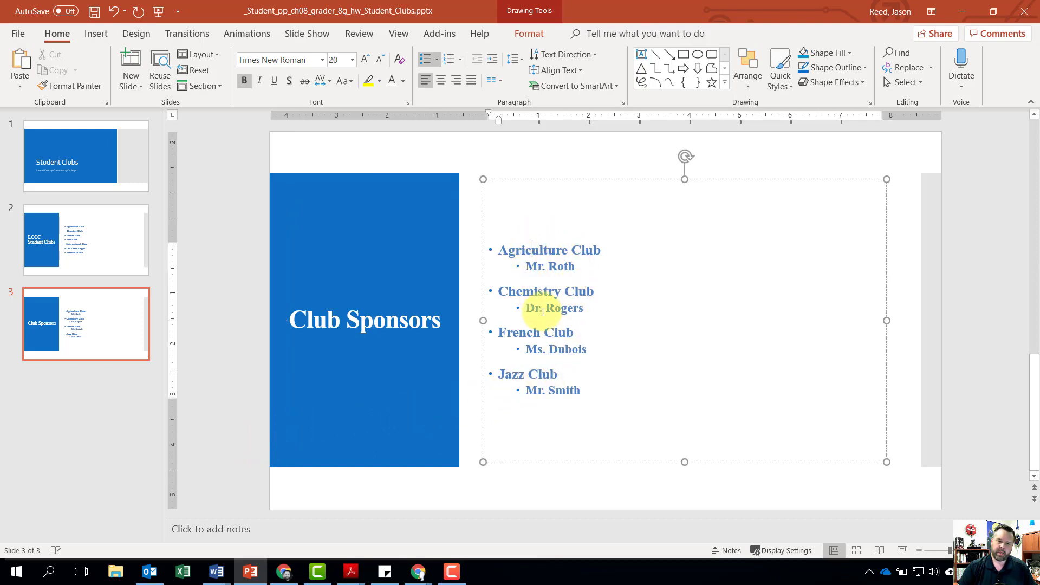
pyautogui.moveTo(583, 391); pyautogui.dragTo(494, 249)
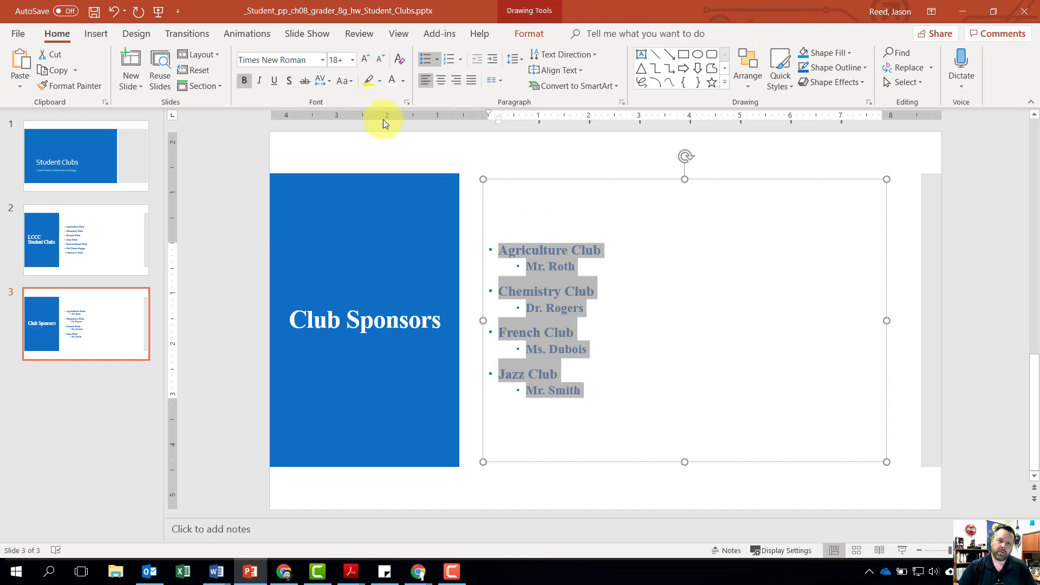
pyautogui.click(424, 59)
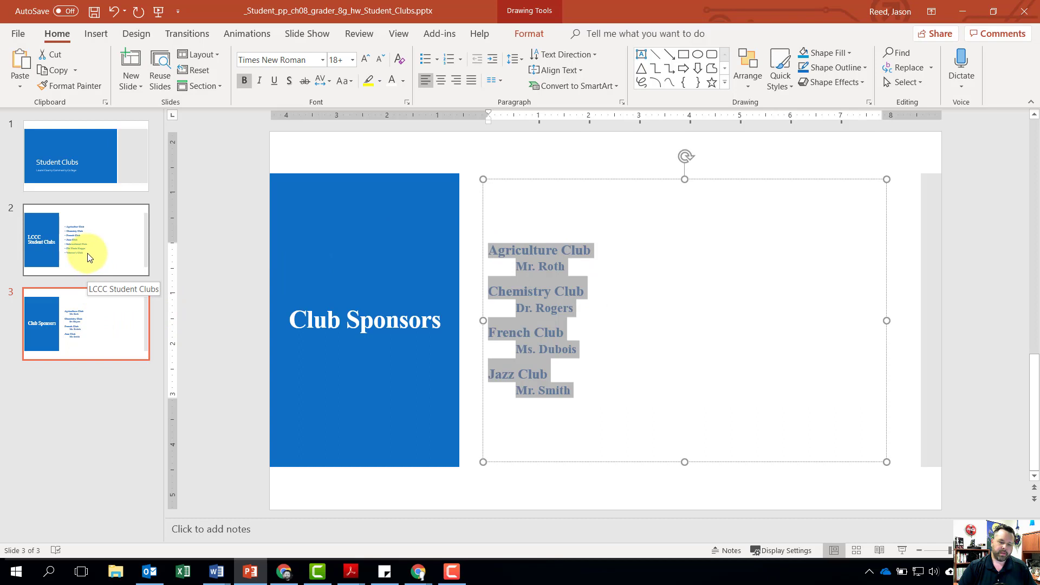
# - Correct the two misspelled club names on slide 2 to Agriculture and Chemistry using the suggested spellings
pyautogui.click(77, 236)
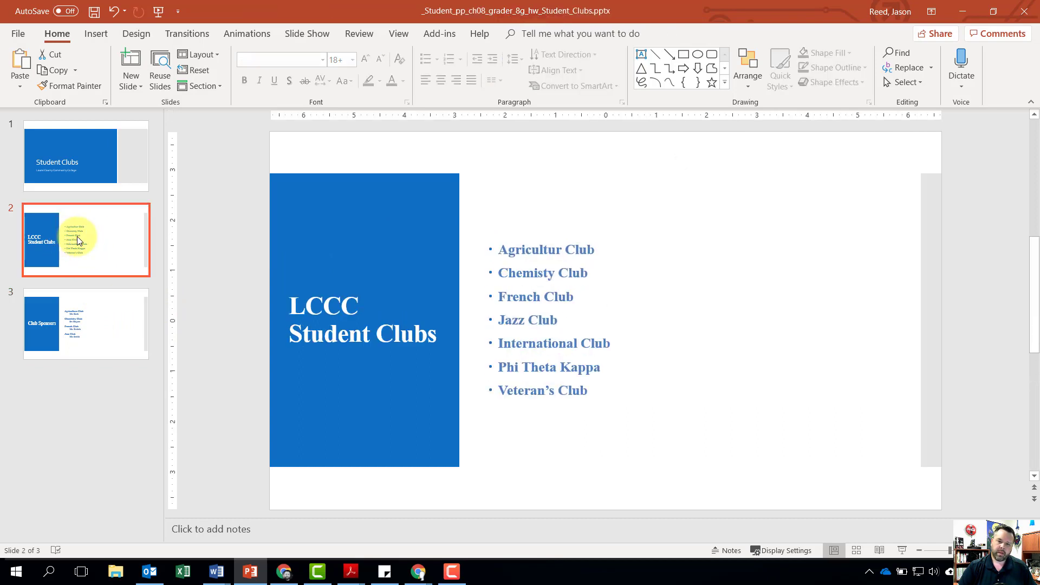
pyautogui.click(547, 250)
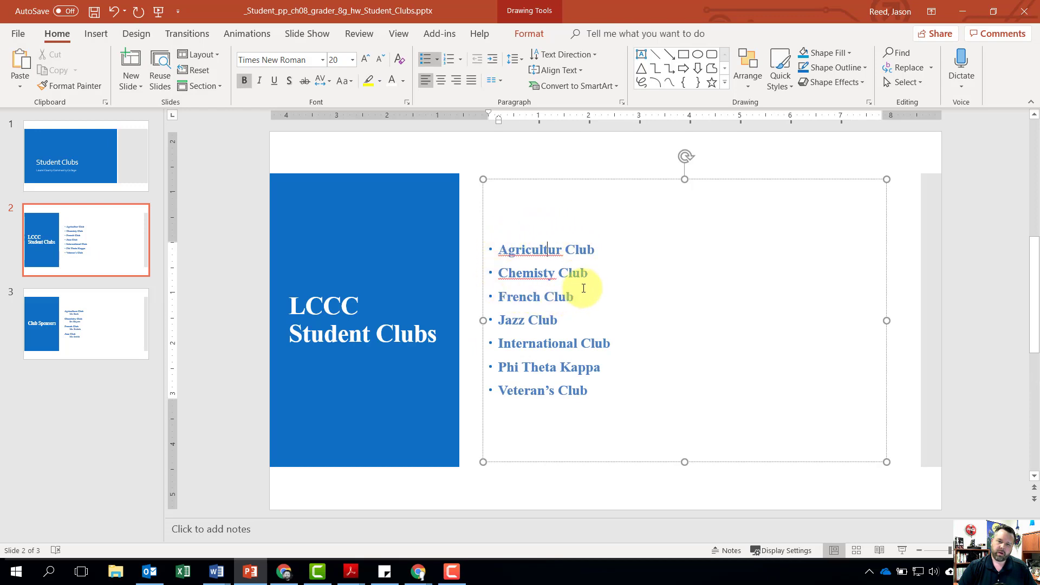
pyautogui.rightClick(525, 251)
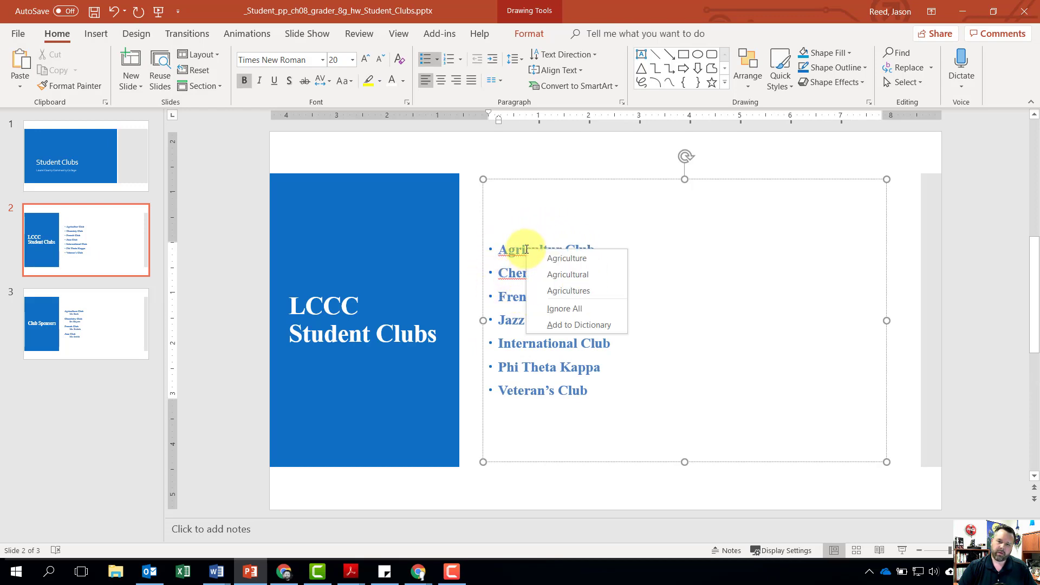
pyautogui.click(567, 258)
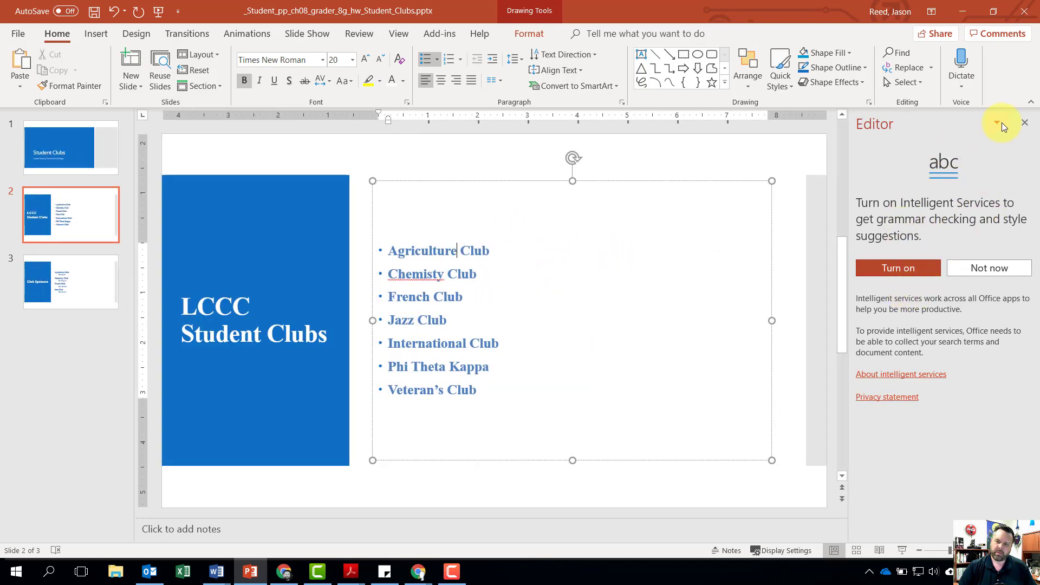
pyautogui.click(1024, 124)
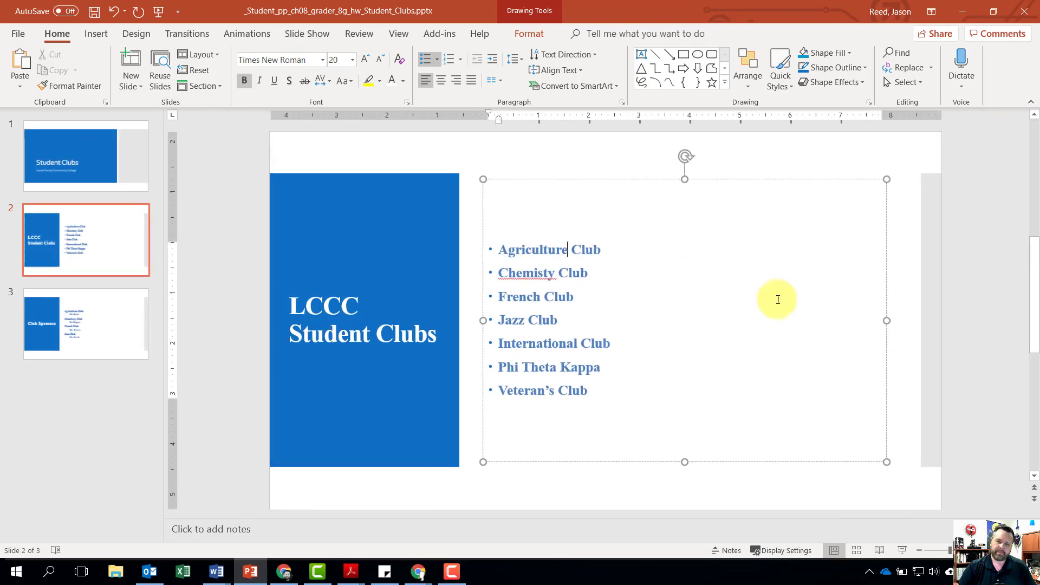
pyautogui.rightClick(521, 274)
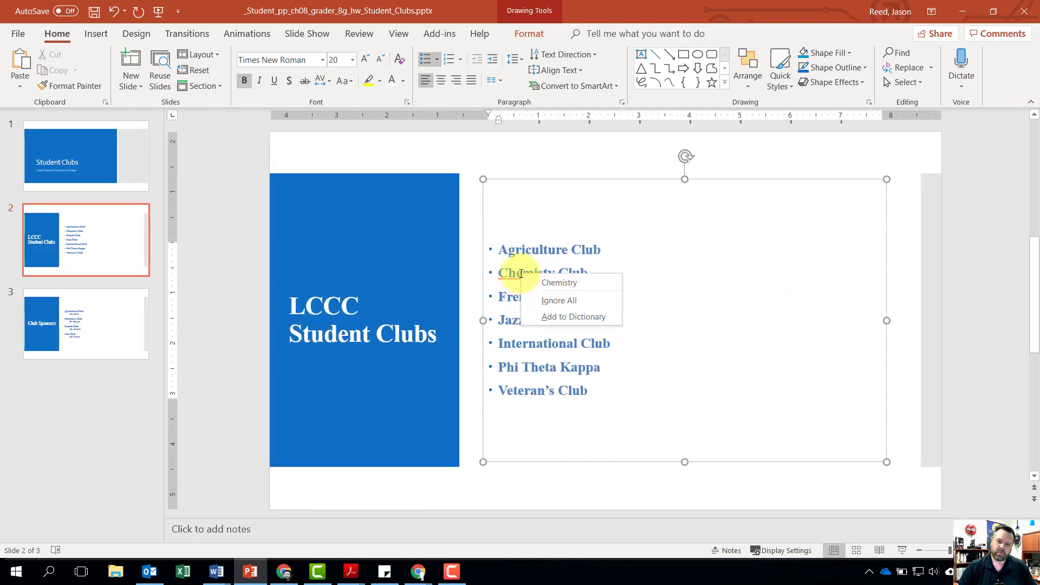
pyautogui.click(567, 283)
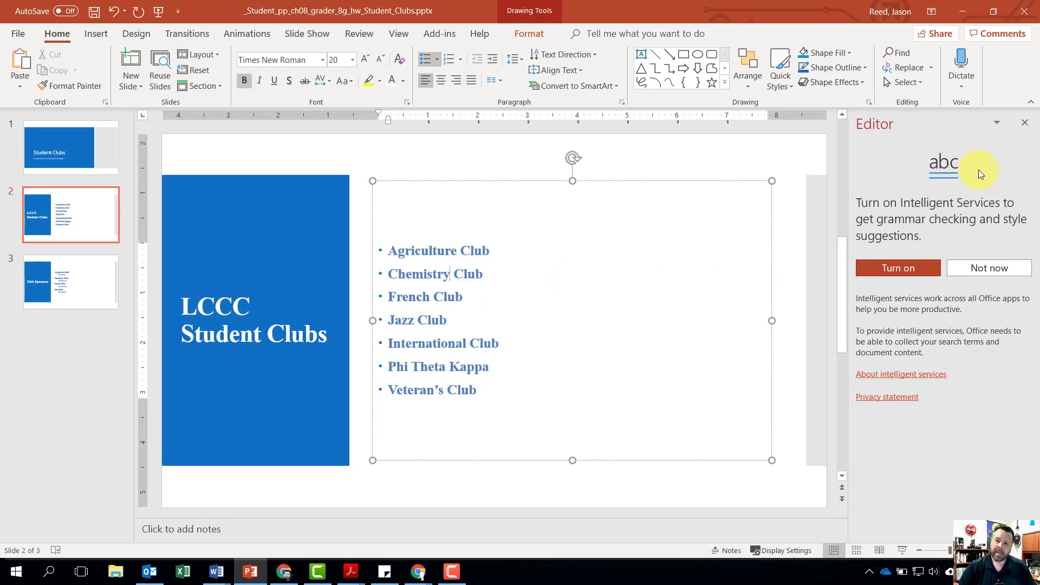
pyautogui.click(1025, 124)
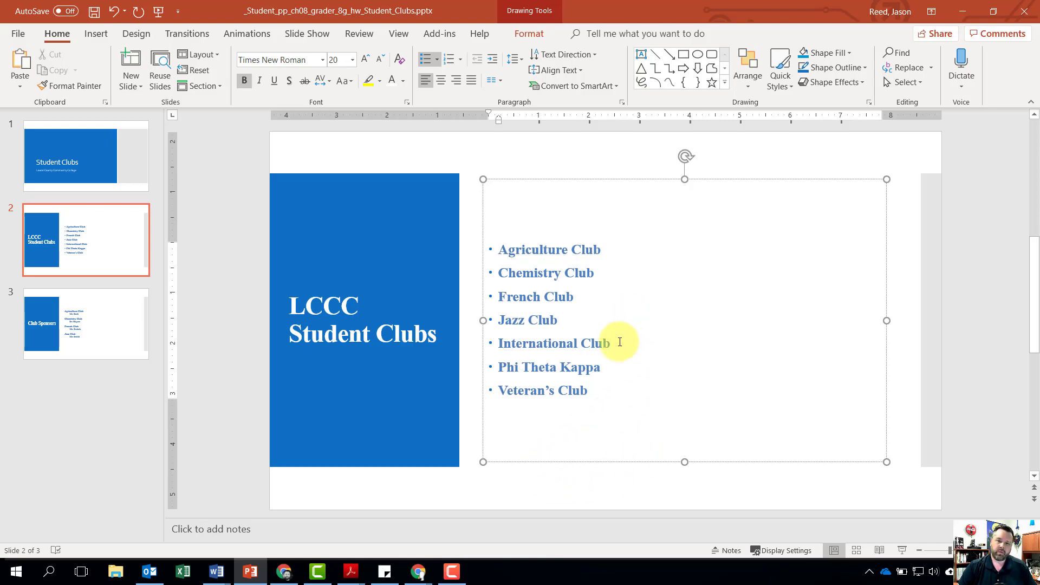
# - Include an automatically updated date and the page number in the header and footer settings for notes and handouts
pyautogui.click(95, 34)
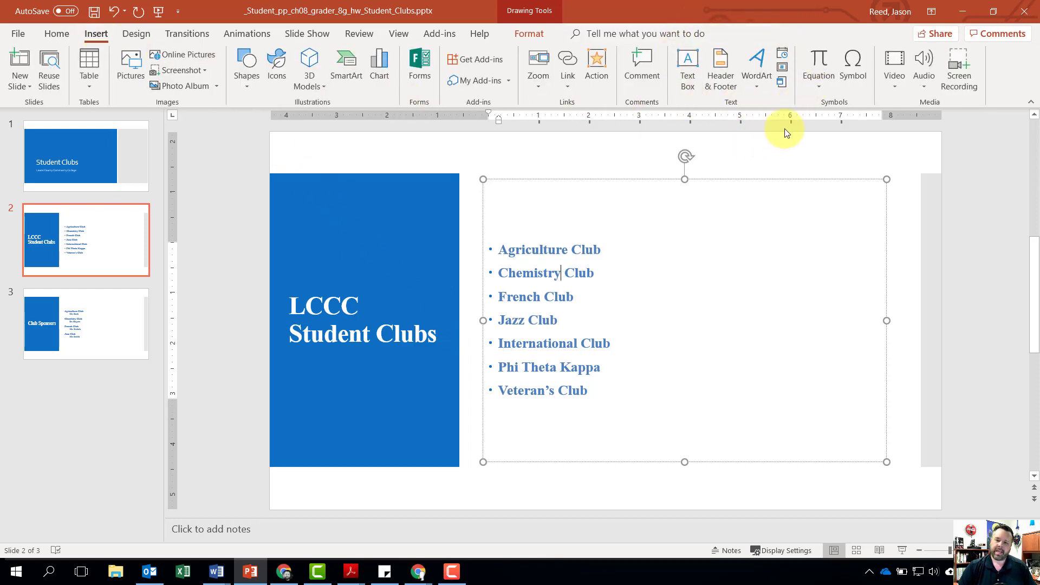
pyautogui.click(725, 76)
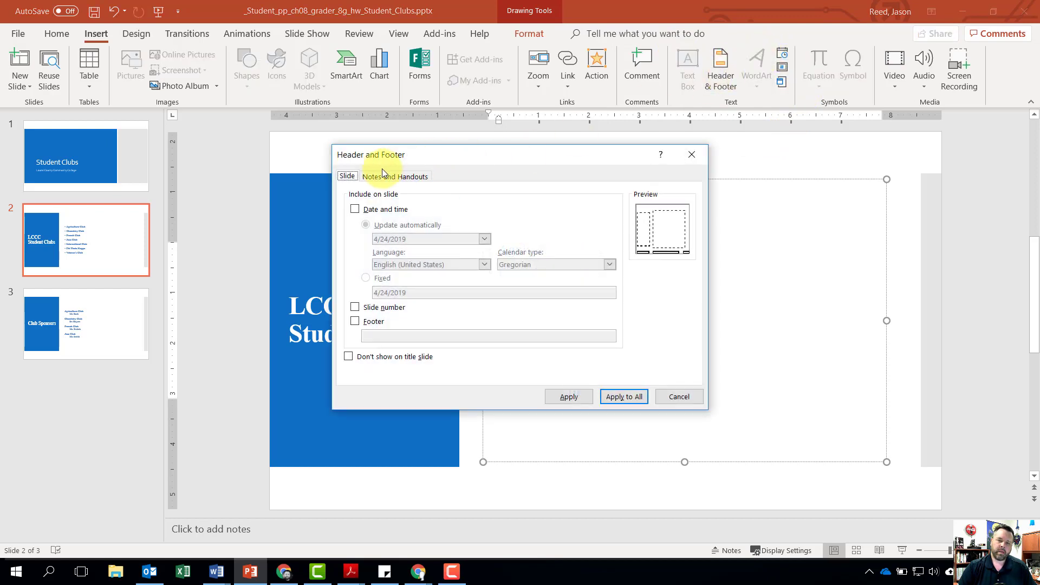
pyautogui.click(416, 176)
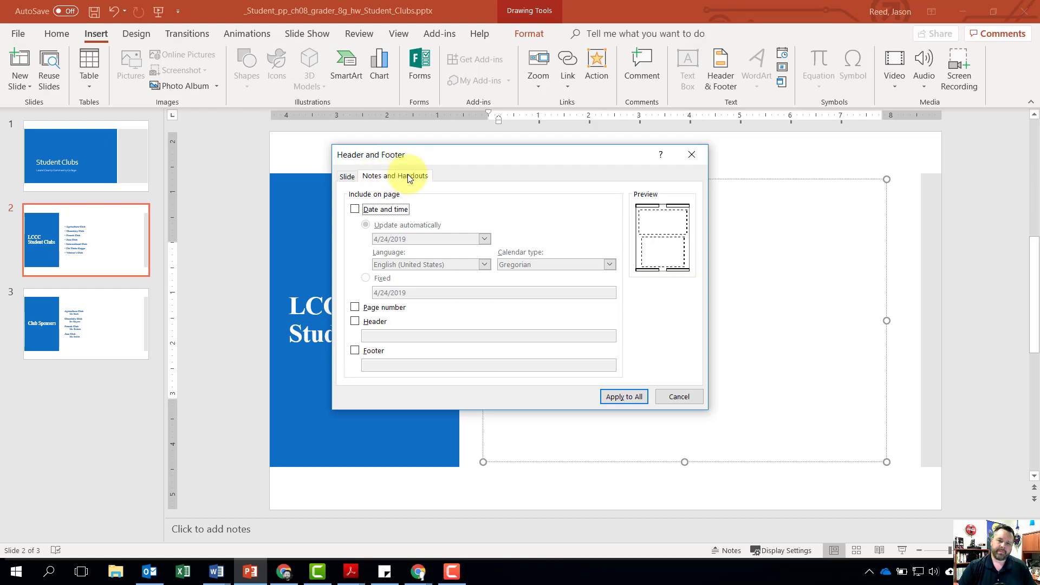
pyautogui.click(355, 209)
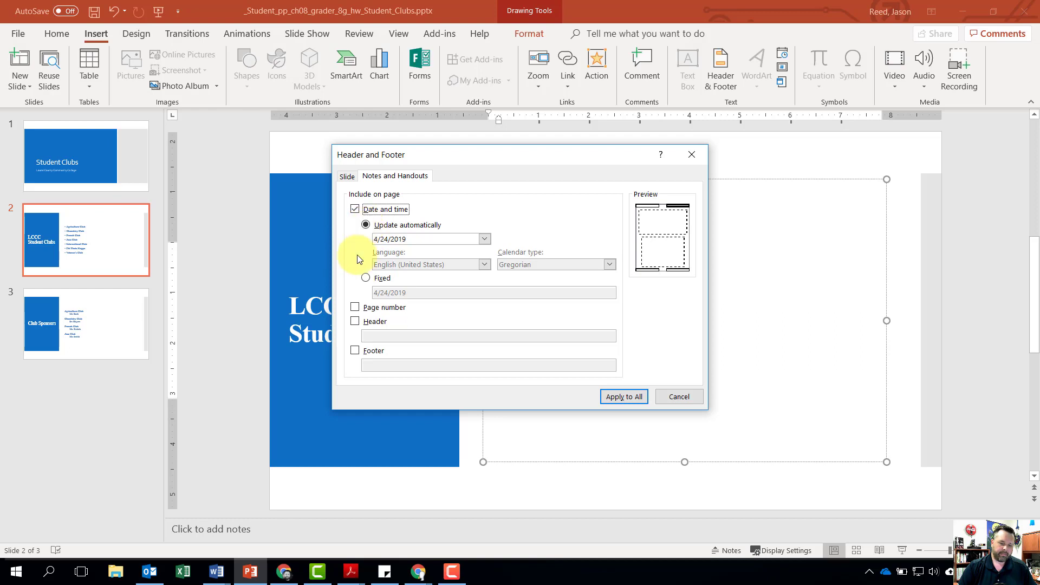
pyautogui.click(357, 311)
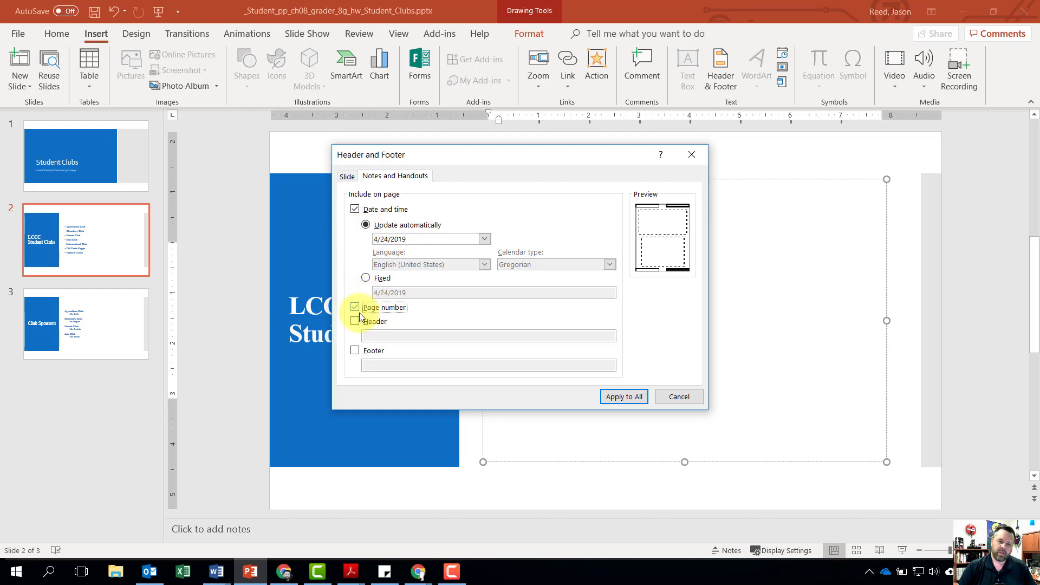
# - Add the notes and handouts footer "Chapter 8 Grader Project" and apply the header and footer settings to all pages
pyautogui.click(355, 351)
pyautogui.click(392, 365)
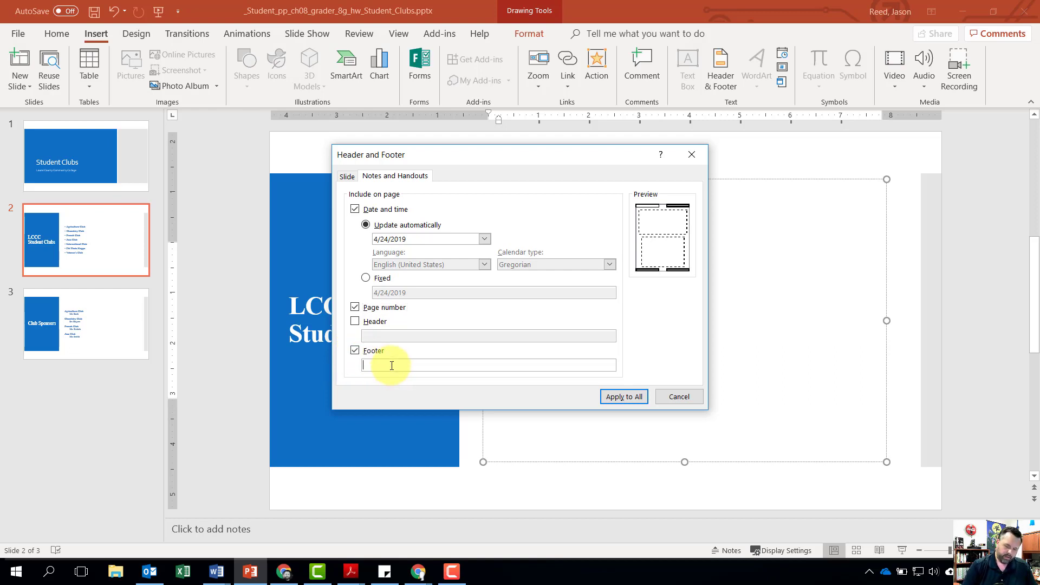
pyautogui.write('Chapt')
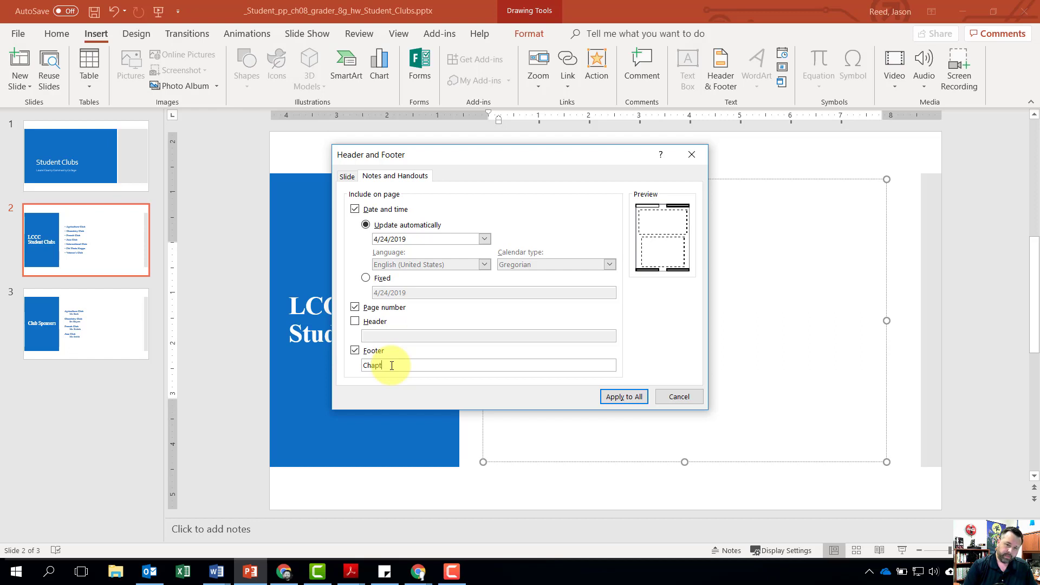
pyautogui.write('er 8 ')
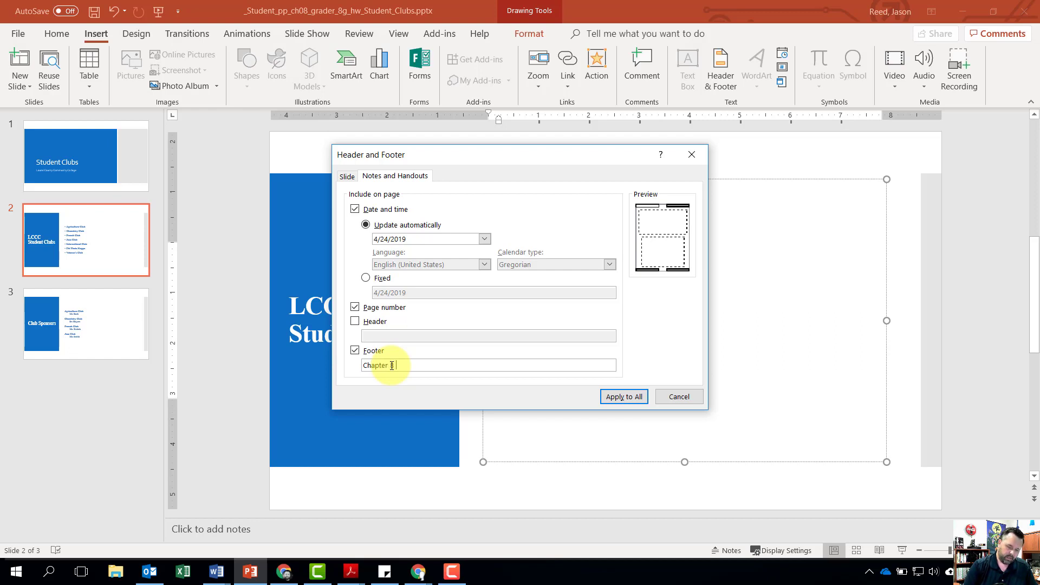
pyautogui.write('Gradert P')
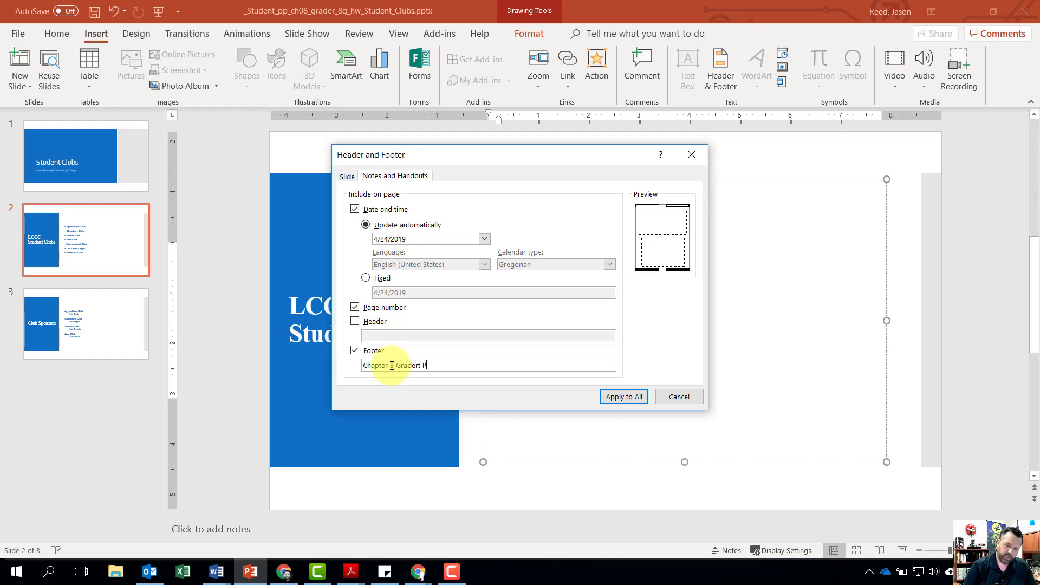
pyautogui.press('BackSpace')
pyautogui.press('BackSpace')
pyautogui.press('BackSpace')
pyautogui.write(' Project')
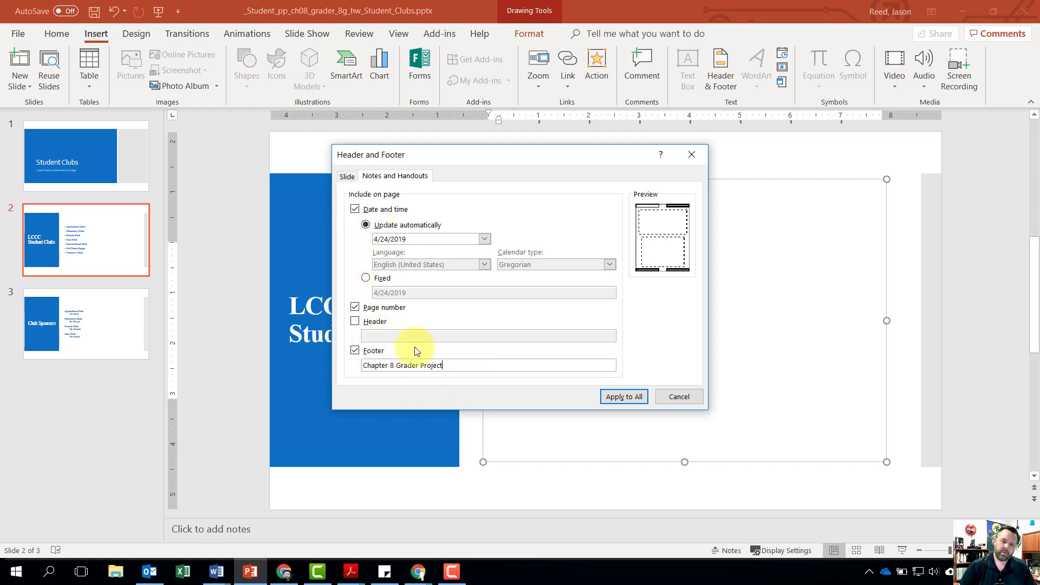
pyautogui.click(630, 399)
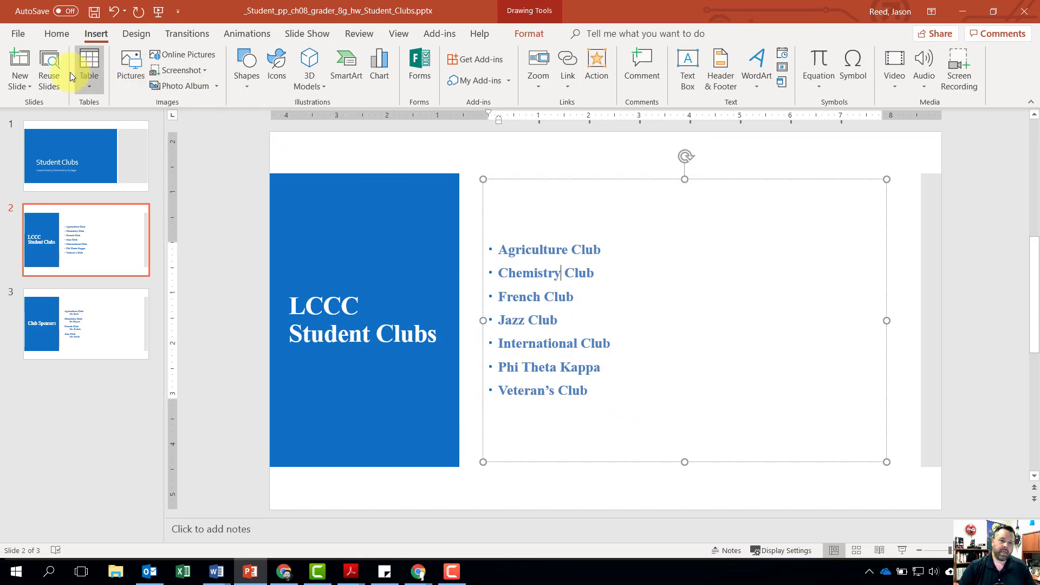
# - Add the tags "student, clubs" to the presentation's document properties
pyautogui.click(19, 34)
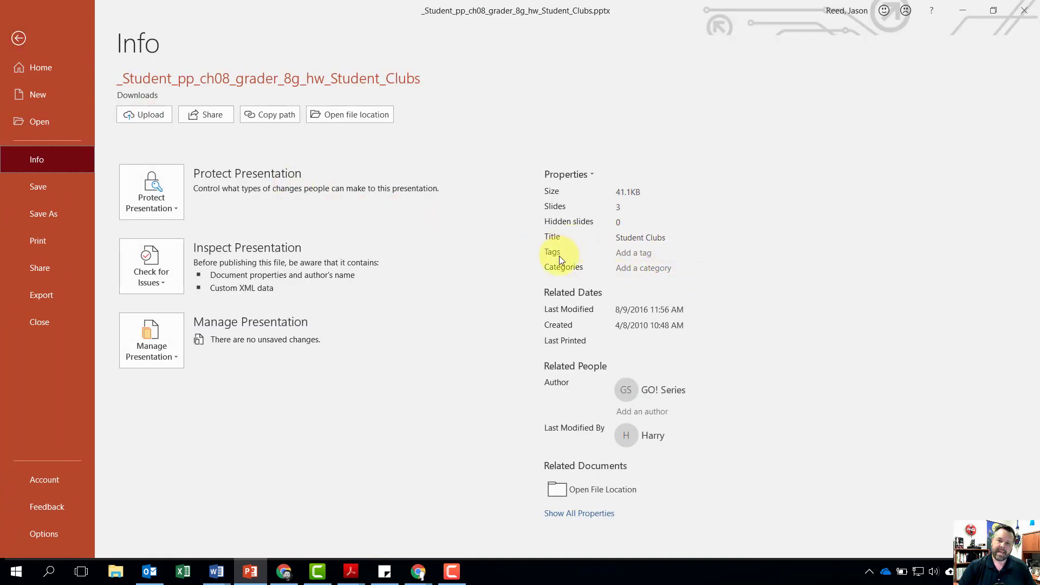
pyautogui.click(642, 253)
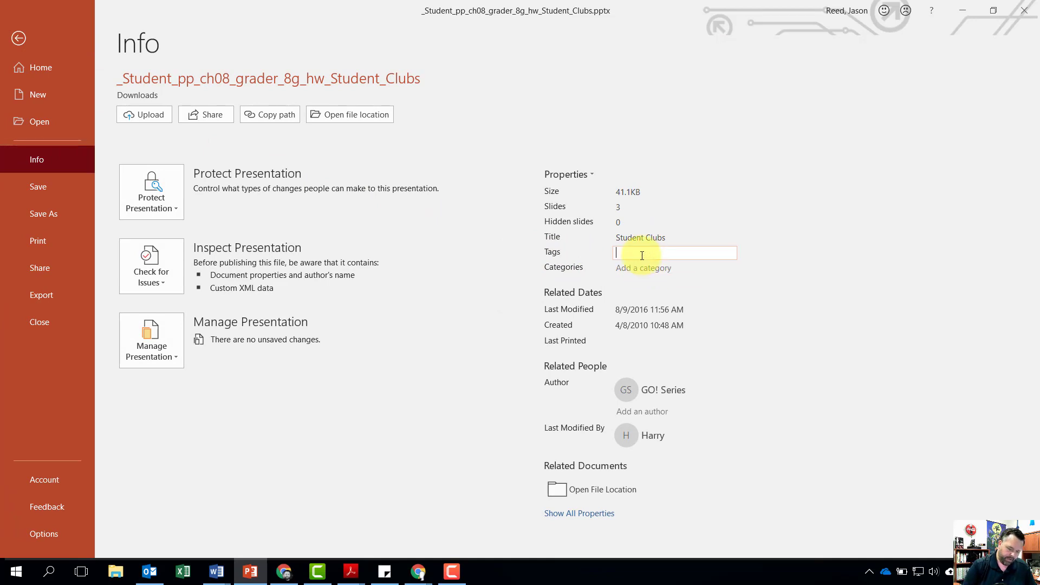
pyautogui.write('student')
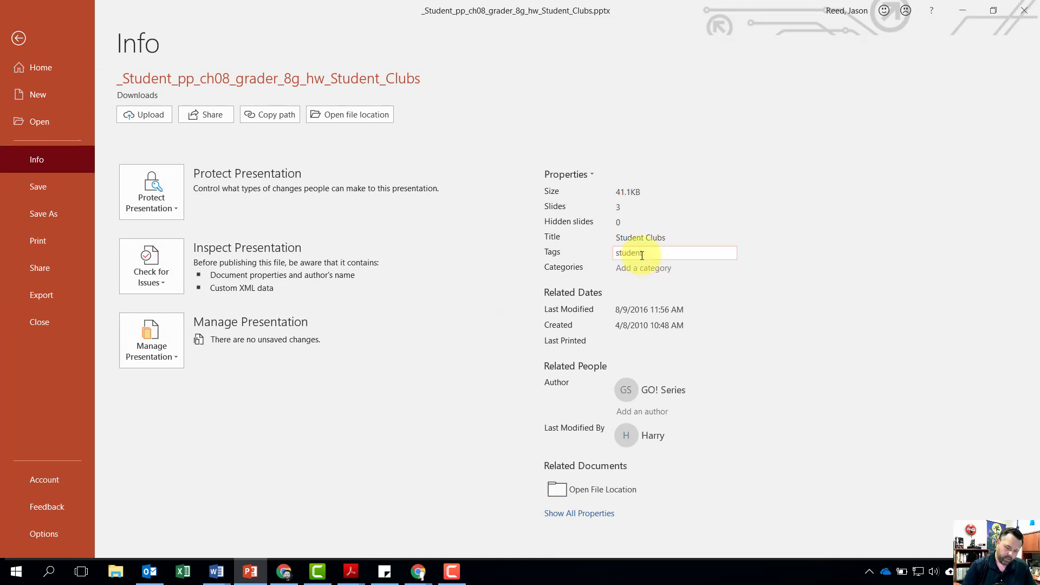
pyautogui.write(' clubs')
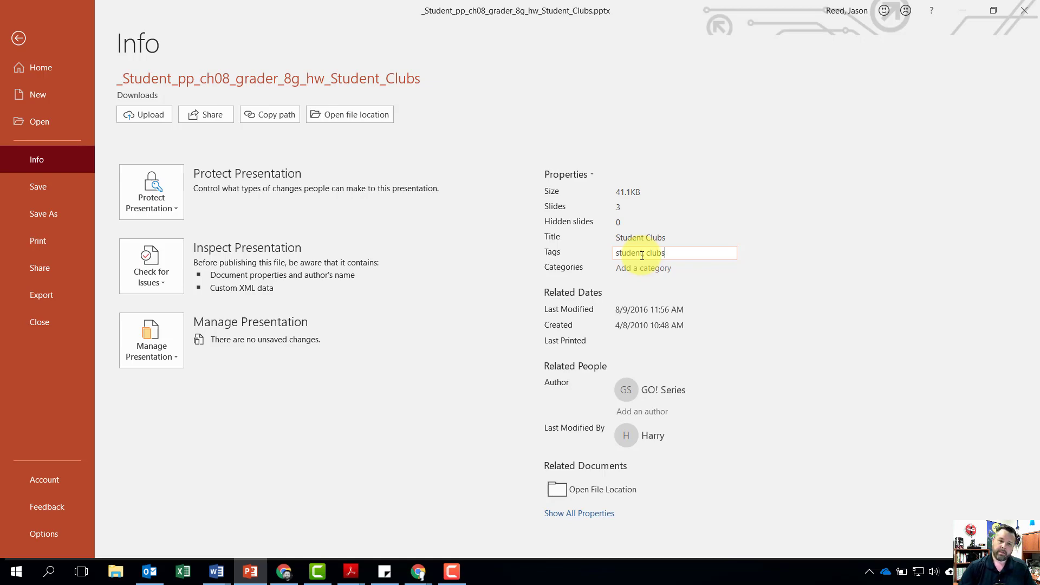
pyautogui.click(643, 253)
pyautogui.write(',')
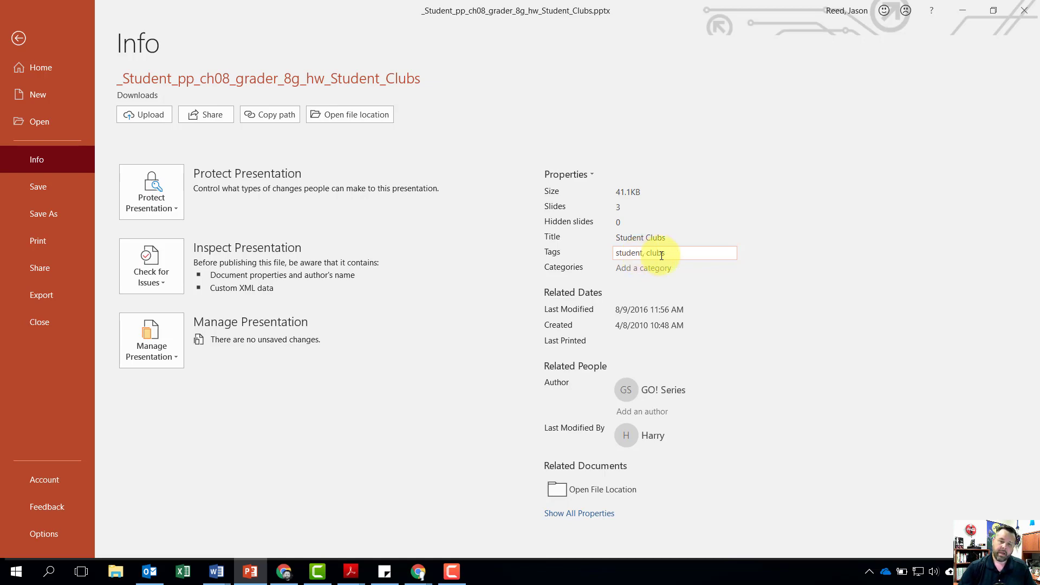
# - Save the completed Student Clubs presentation and close it
pyautogui.click(49, 192)
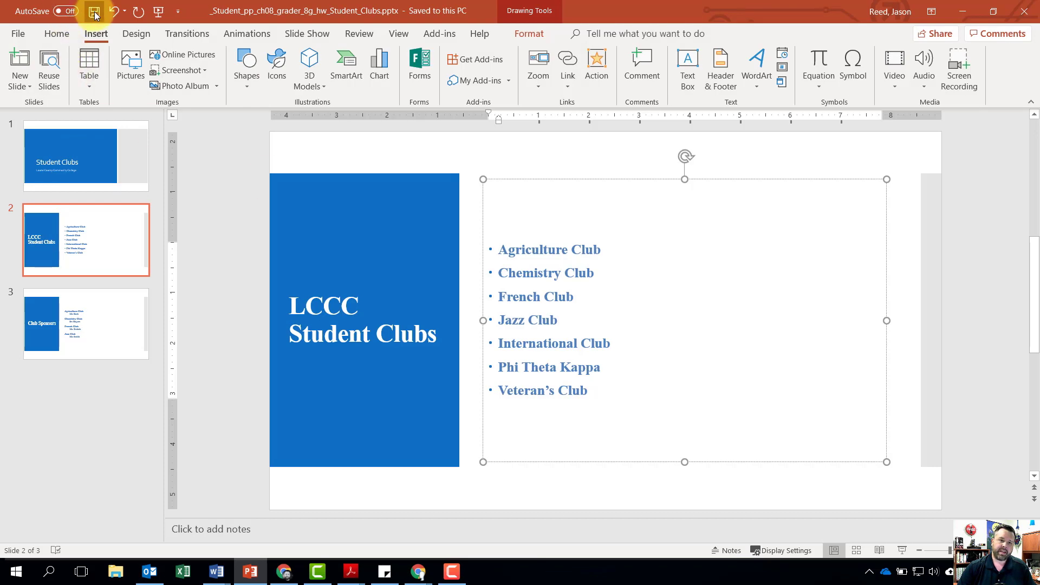
pyautogui.click(1020, 11)
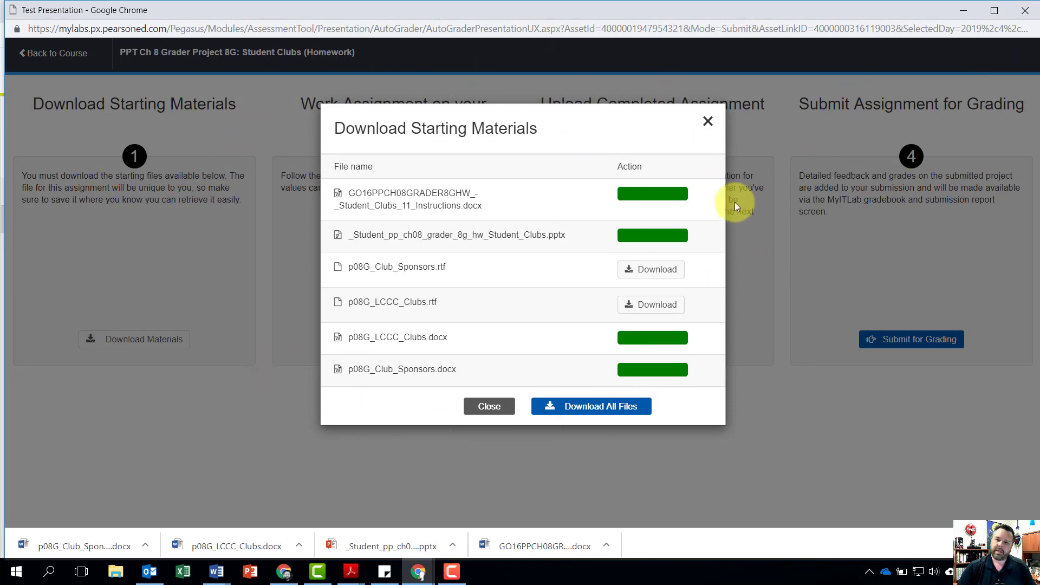
# - Dismiss the starting materials list and upload _Student_pp_ch08_grader_8g_hw_Student_Clubs.pptx from the Downloads folder as the completed assignment
pyautogui.click(708, 122)
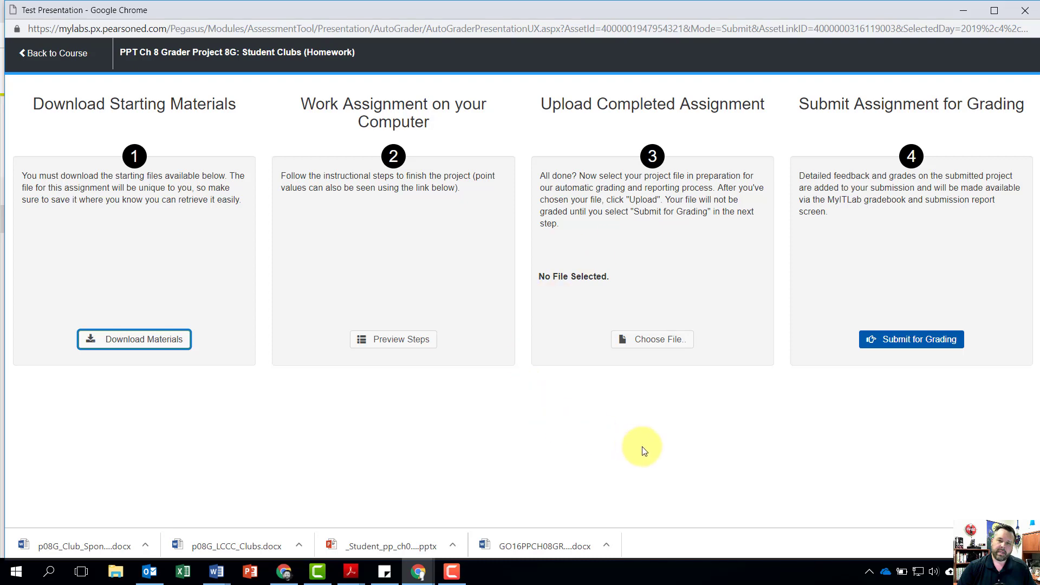
pyautogui.click(652, 344)
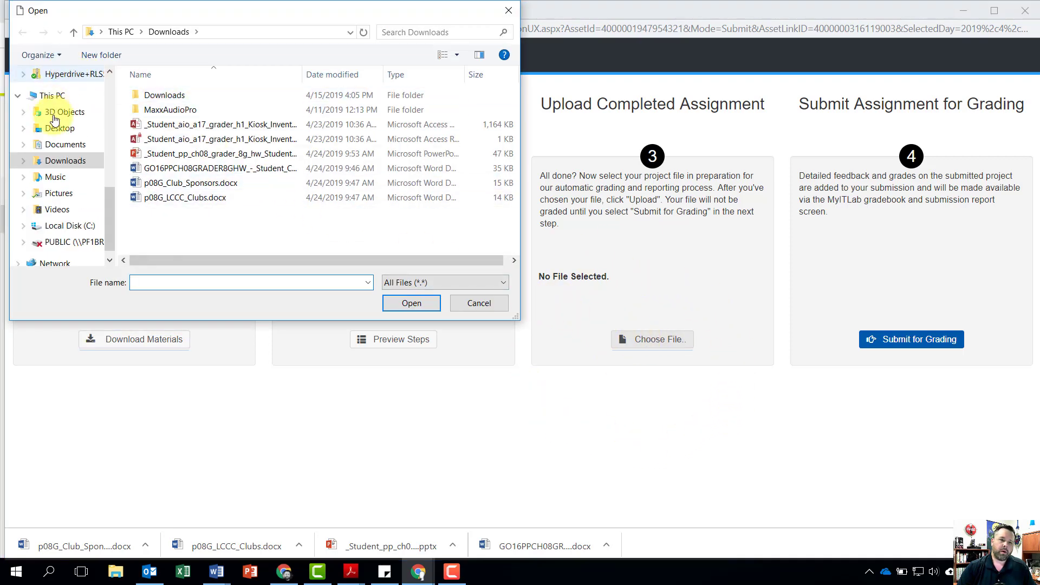
pyautogui.click(92, 171)
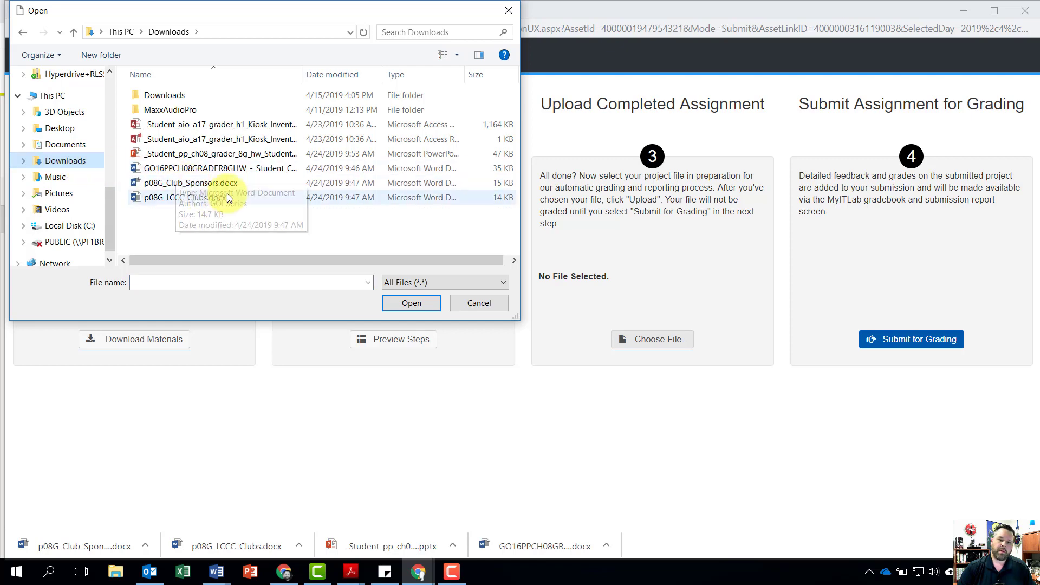
pyautogui.click(200, 156)
pyautogui.click(410, 303)
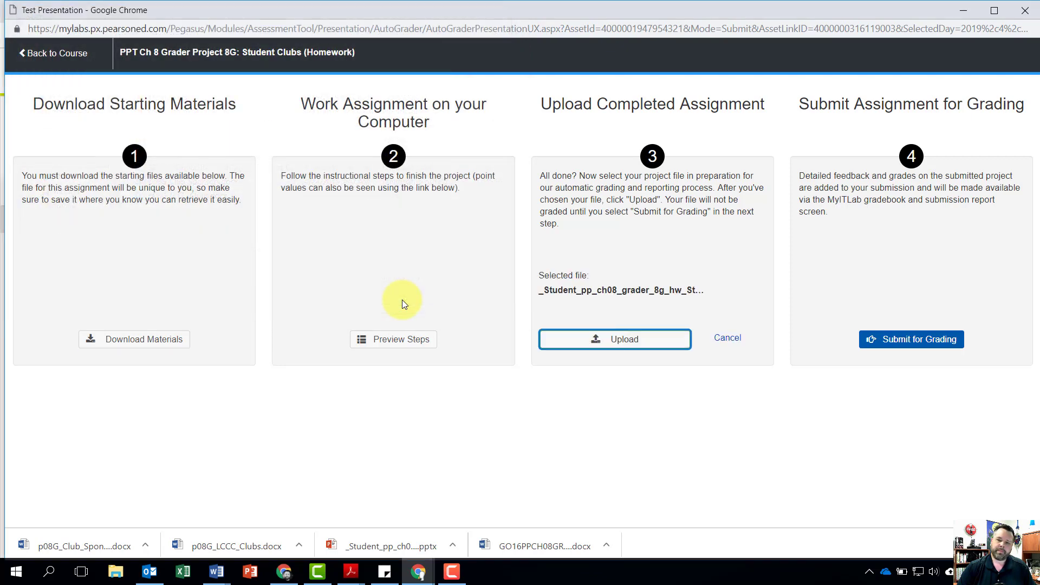
pyautogui.click(605, 343)
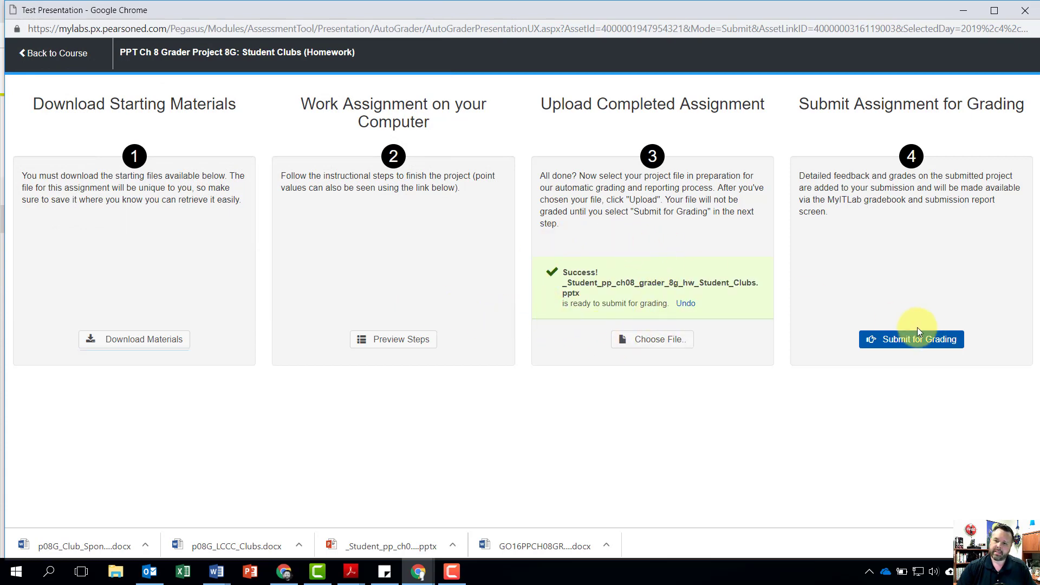
# - Submit the uploaded presentation for grading and close the assignment
pyautogui.click(932, 341)
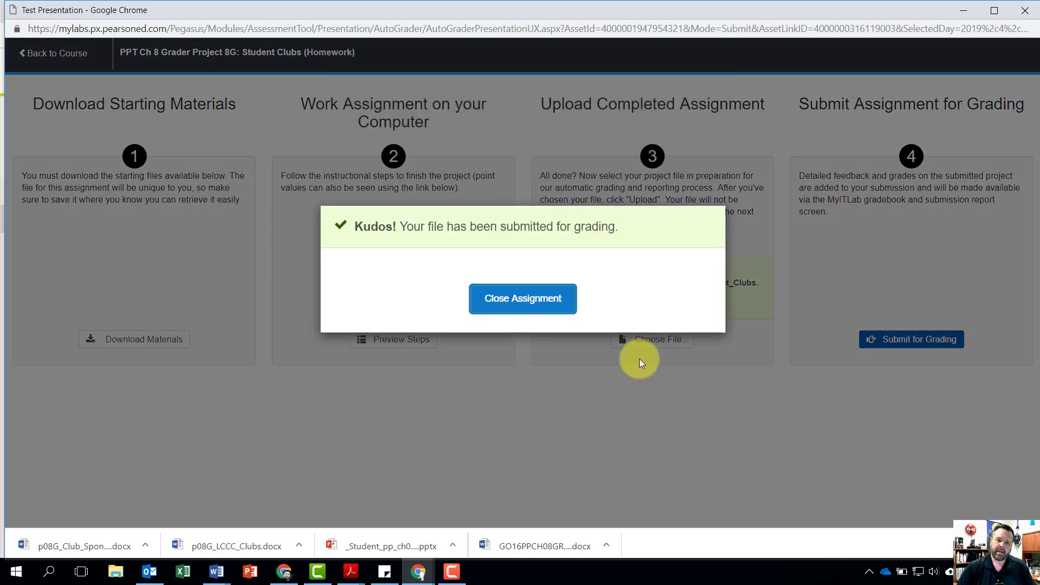
pyautogui.click(517, 305)
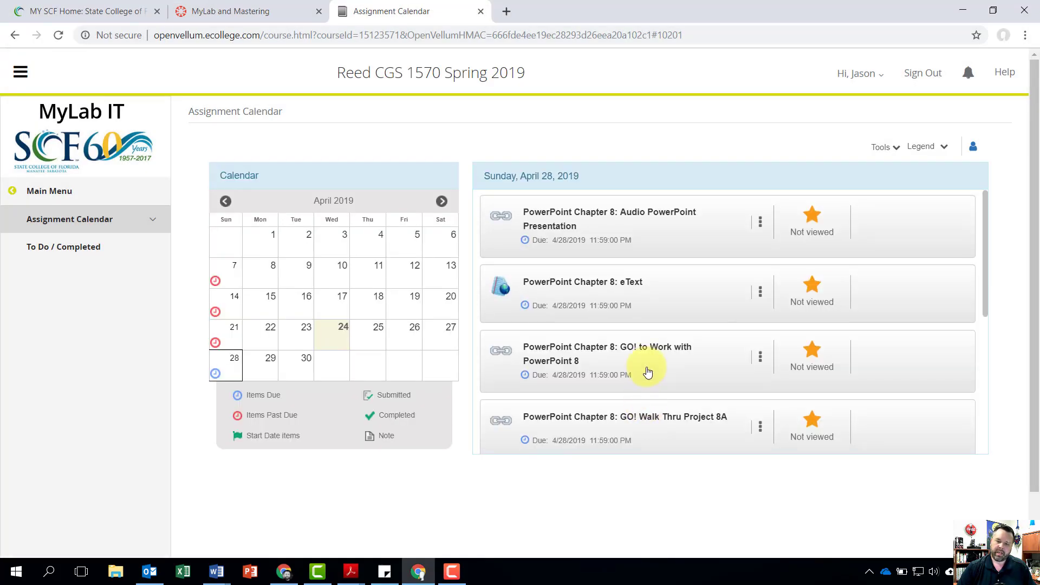
# - Find PPT Ch 8 Grader Project 8G: Student Clubs (Homework) among the April 28 assignments and choose an entry from its options
pyautogui.scroll(-5, 650, 367)
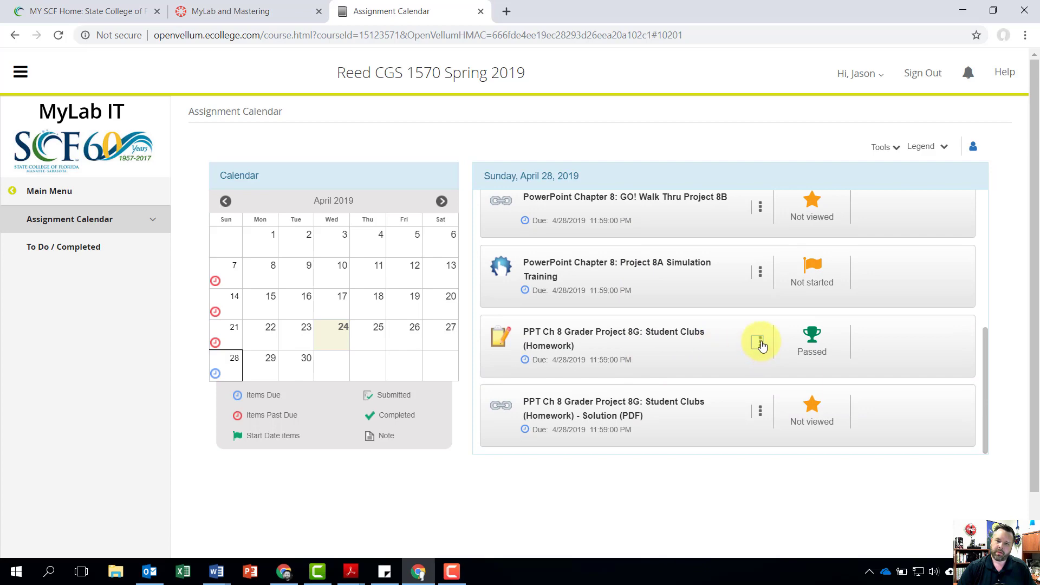
pyautogui.click(760, 342)
pyautogui.click(699, 374)
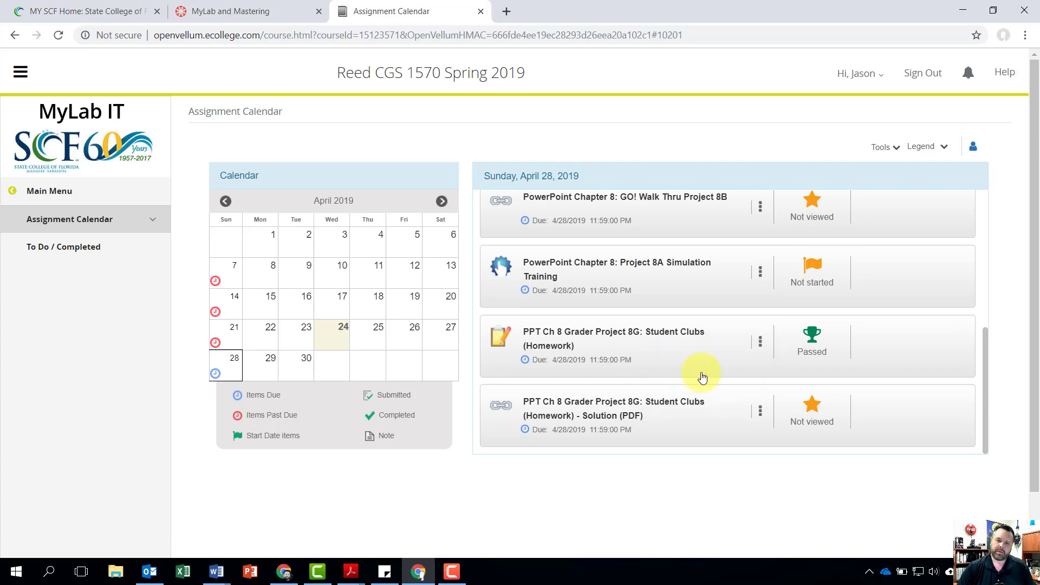